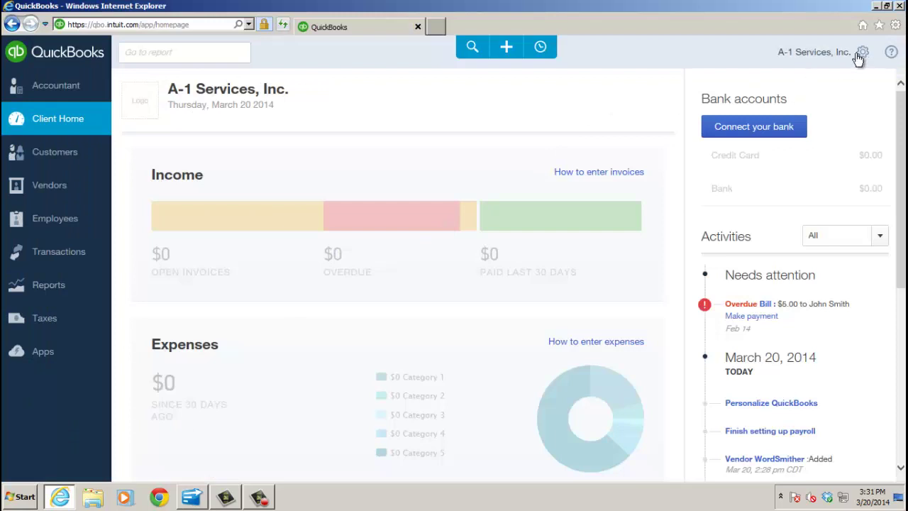
# - Open Import Desktop Data from the gear menu and try QuickBooks for Windows 2010 and above
pyautogui.click(863, 53)
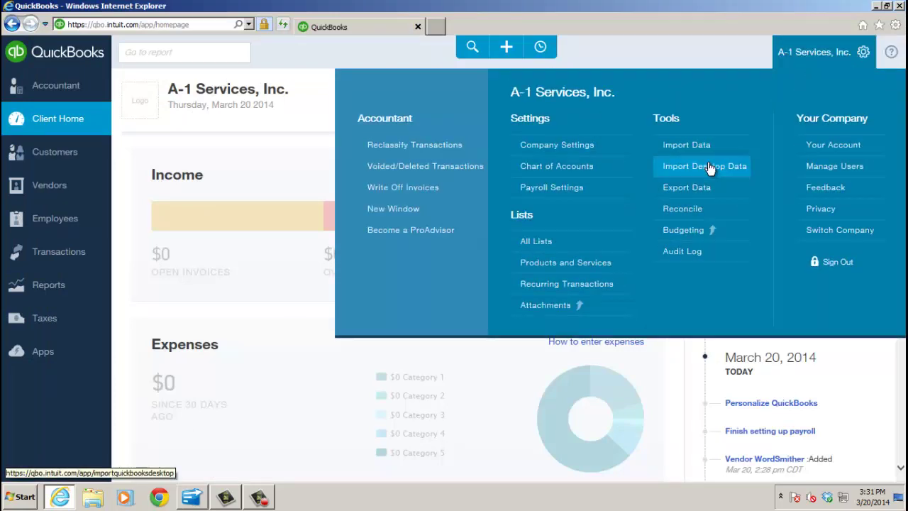
pyautogui.click(714, 166)
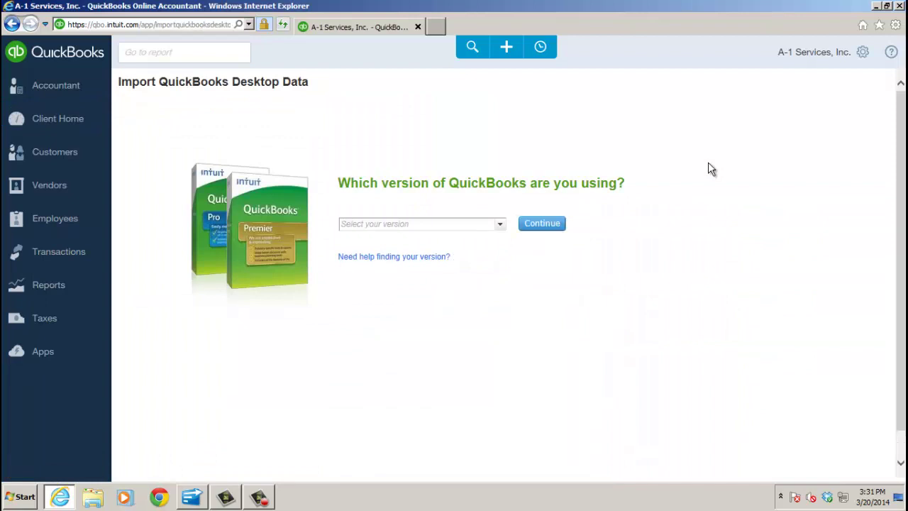
pyautogui.click(500, 225)
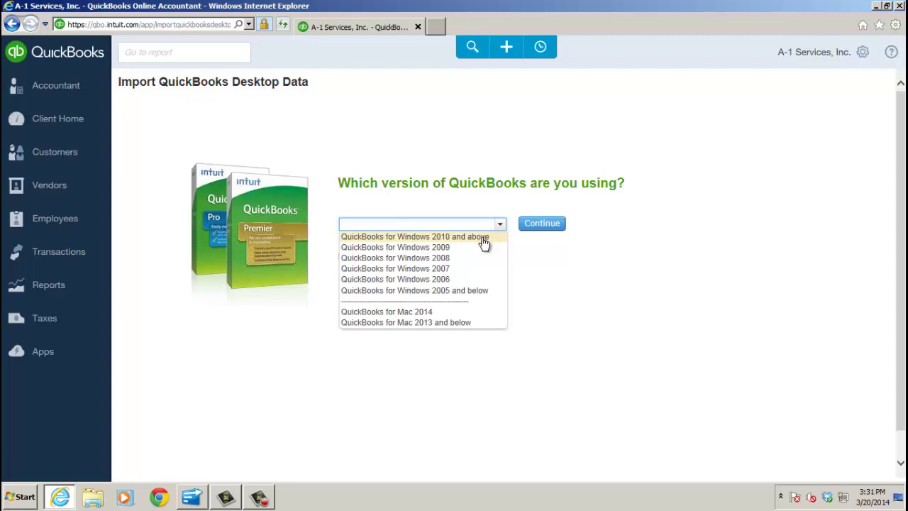
pyautogui.click(482, 239)
pyautogui.click(546, 226)
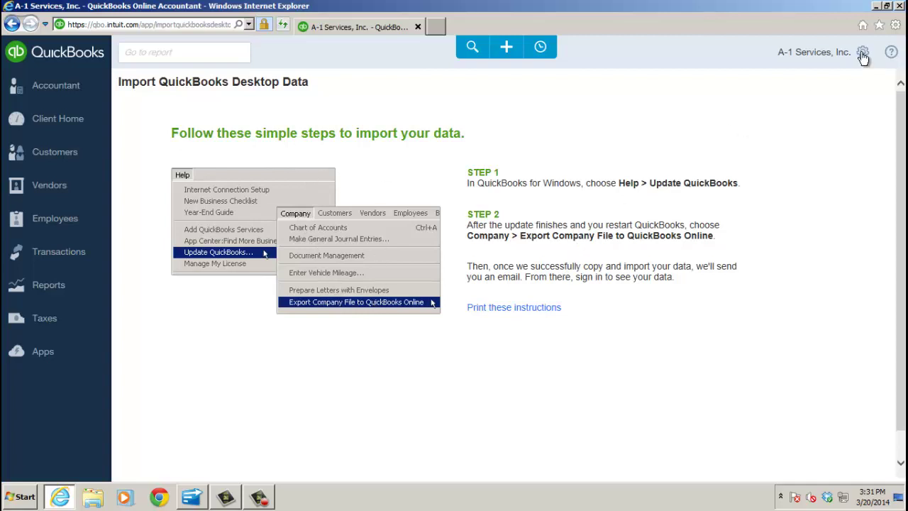
# - Return to the client homepage and reopen Import Desktop Data from the gear menu
pyautogui.click(13, 24)
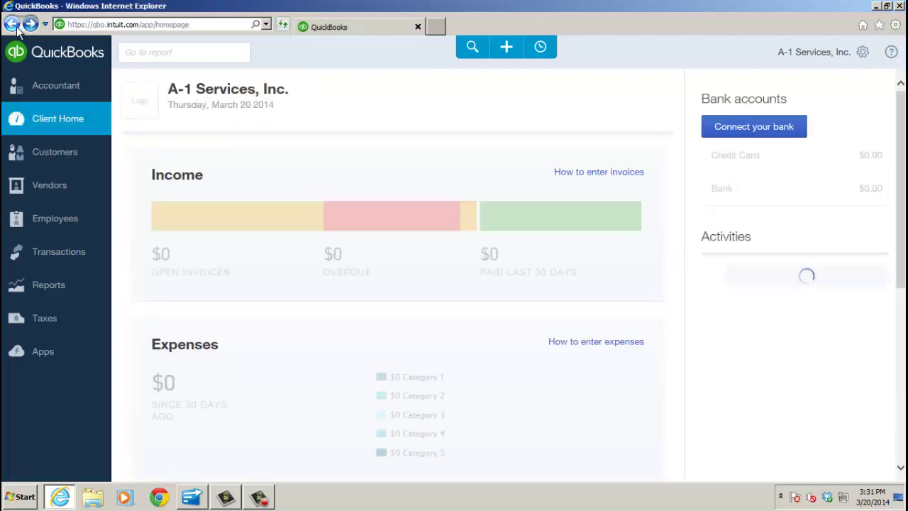
pyautogui.click(862, 54)
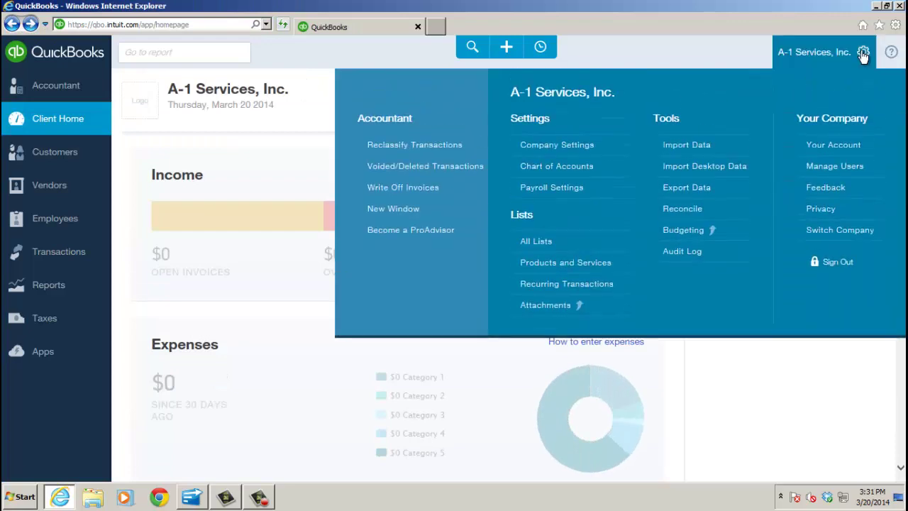
pyautogui.click(717, 167)
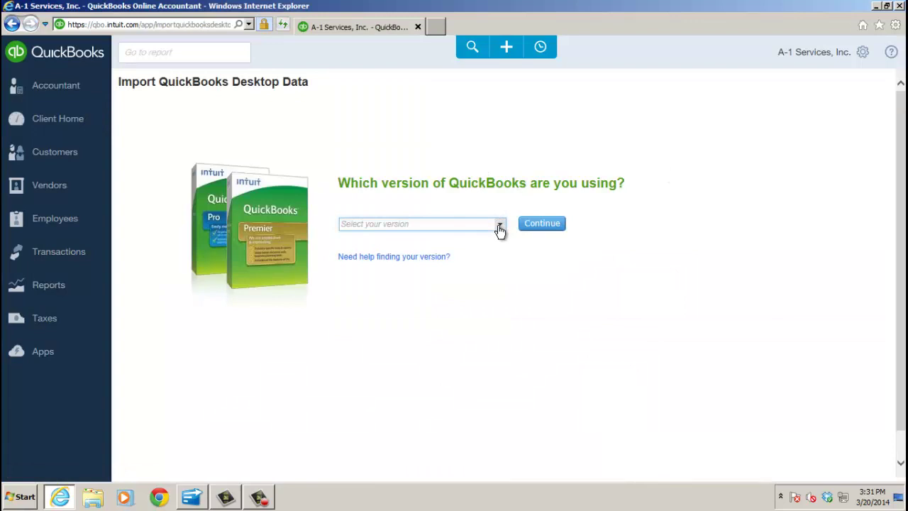
# - Export Rock Castle Construction as Current Rock ES.OE.QBW using Copy Company File for QuickBooks Online, then return to the browser
pyautogui.click(195, 500)
pyautogui.click(21, 26)
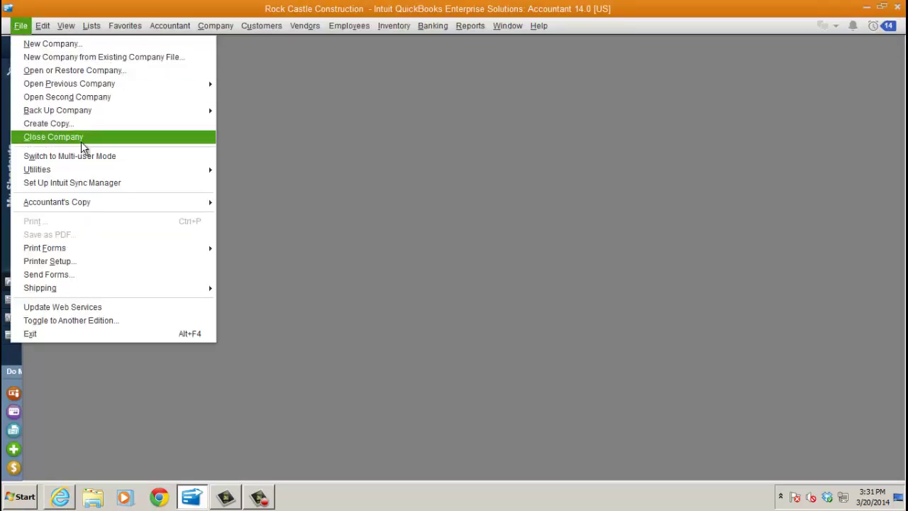
pyautogui.moveTo(98, 169)
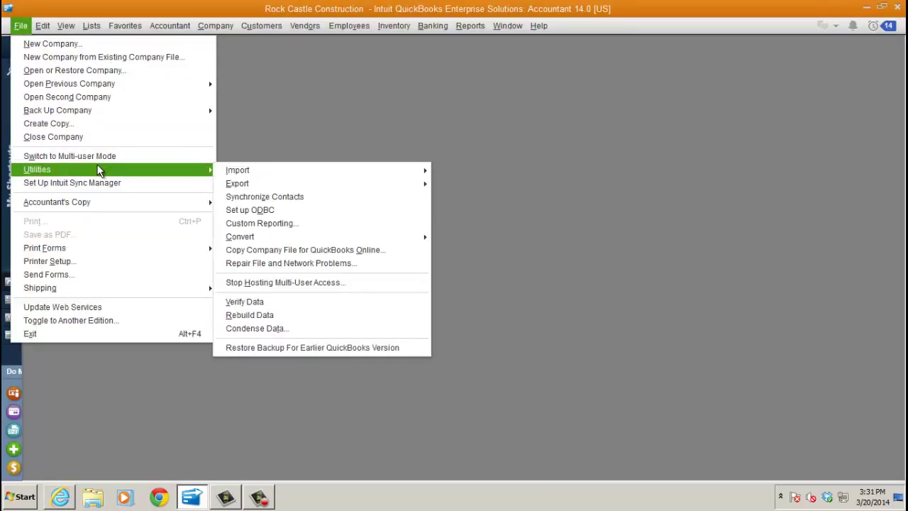
pyautogui.click(328, 250)
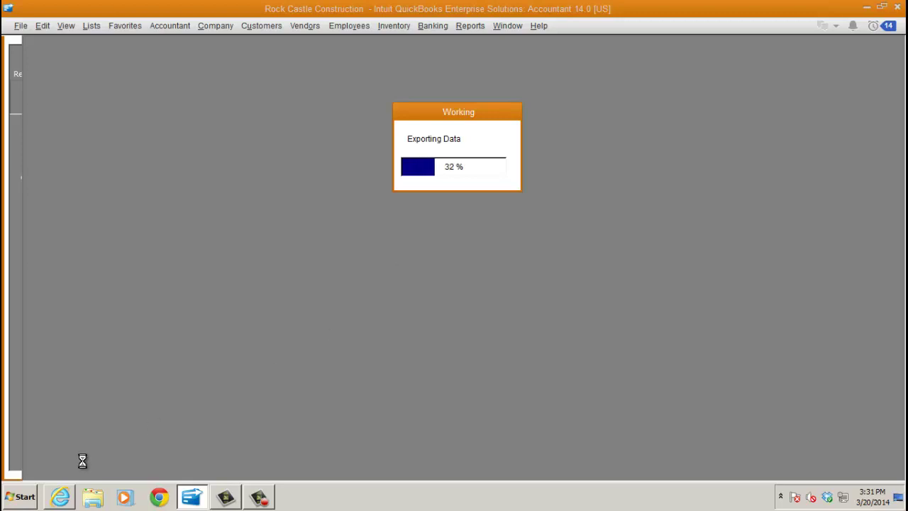
pyautogui.click(60, 497)
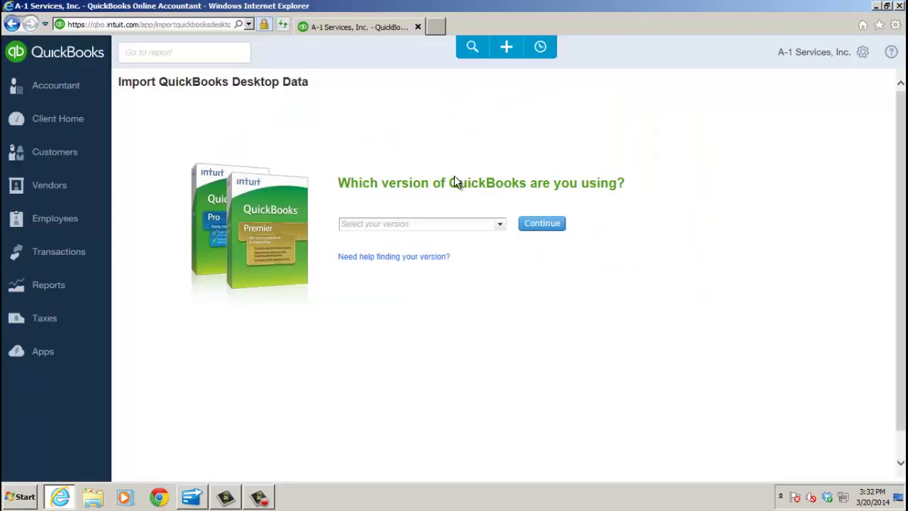
# - Choose QuickBooks for Windows 2007 as the desktop version and continue to the Import Checklist
pyautogui.click(500, 226)
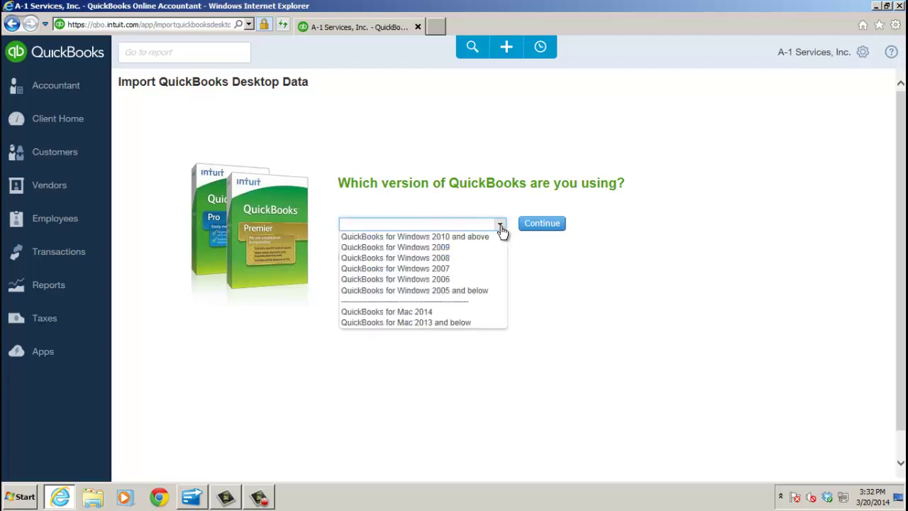
pyautogui.click(422, 270)
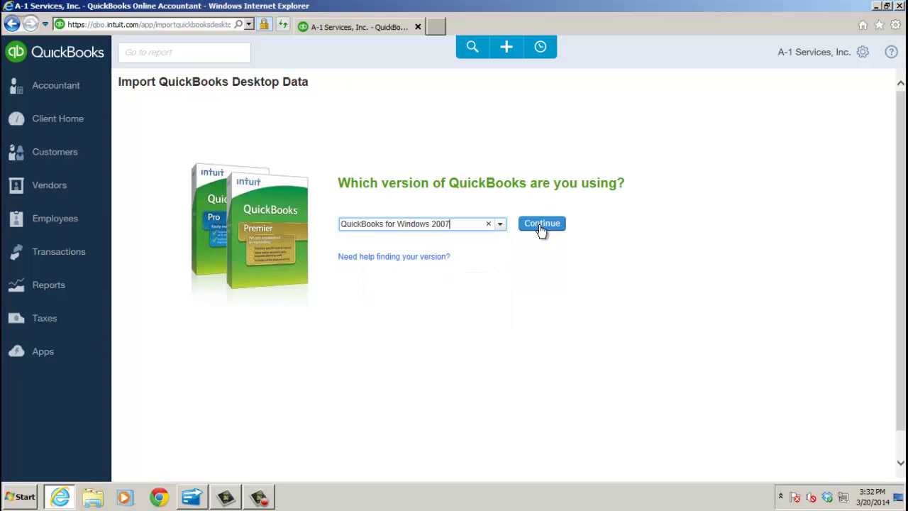
pyautogui.click(540, 226)
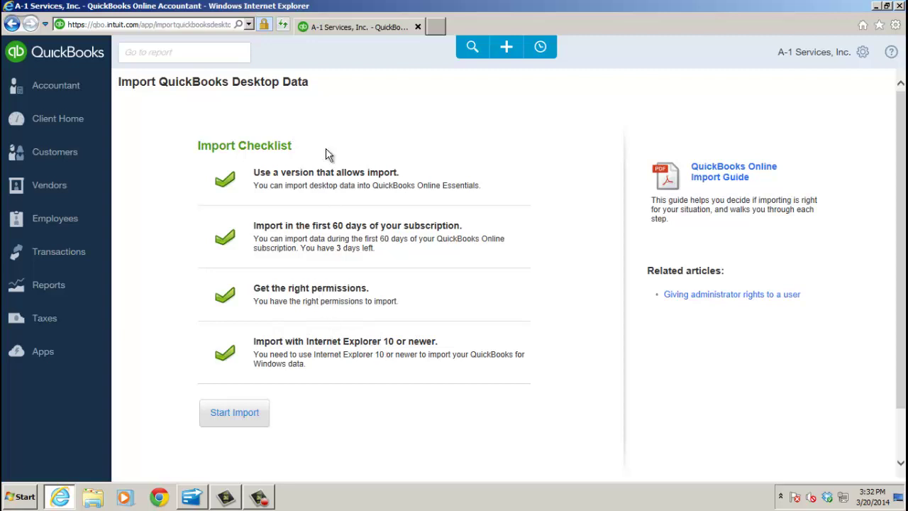
# - Start the import and acknowledge that existing online data will be overwritten
pyautogui.click(235, 414)
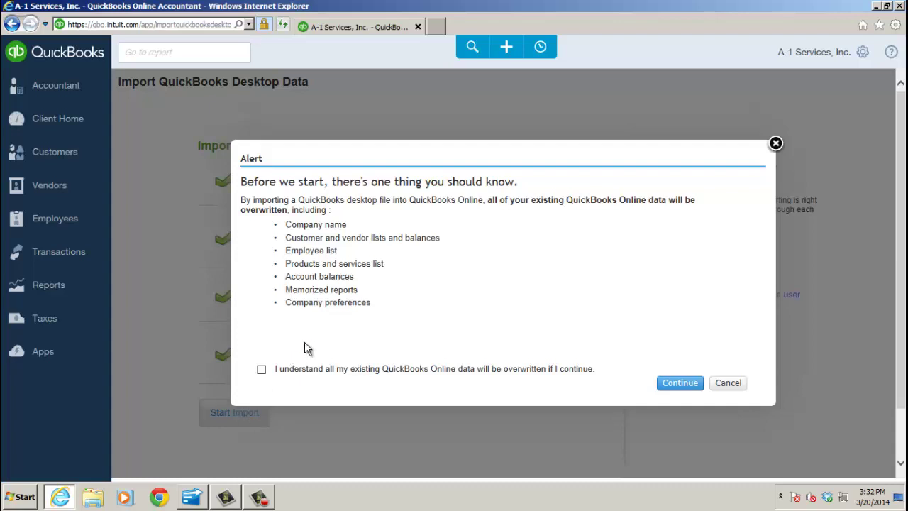
pyautogui.click(260, 370)
# - Accept the overwrite alert and install the ActiveX control
pyautogui.click(677, 387)
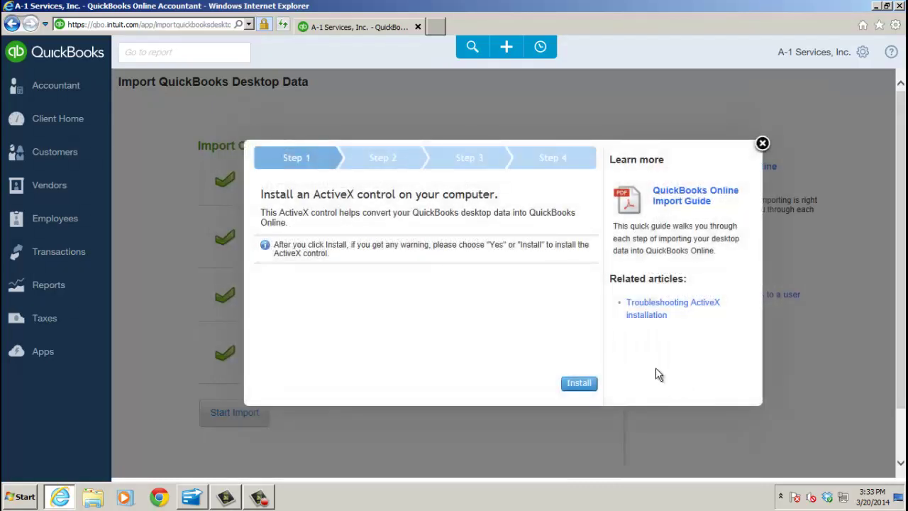
pyautogui.click(580, 384)
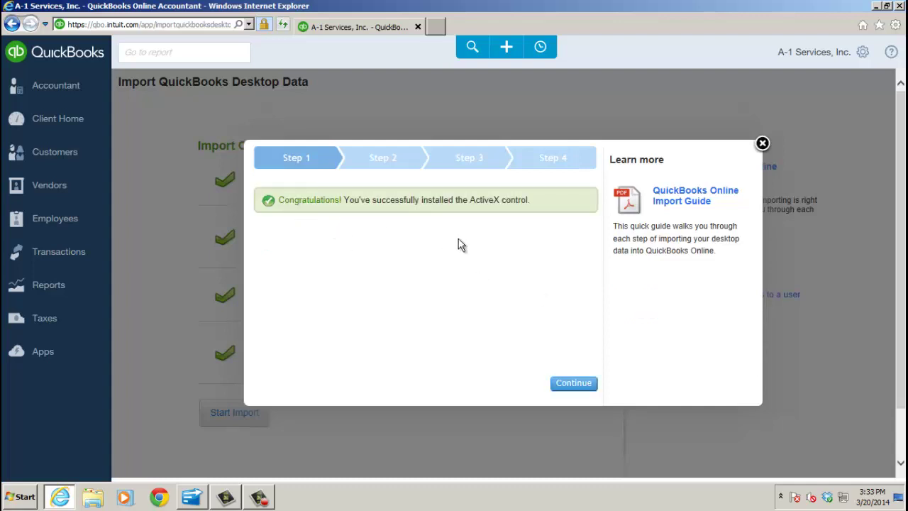
pyautogui.click(574, 384)
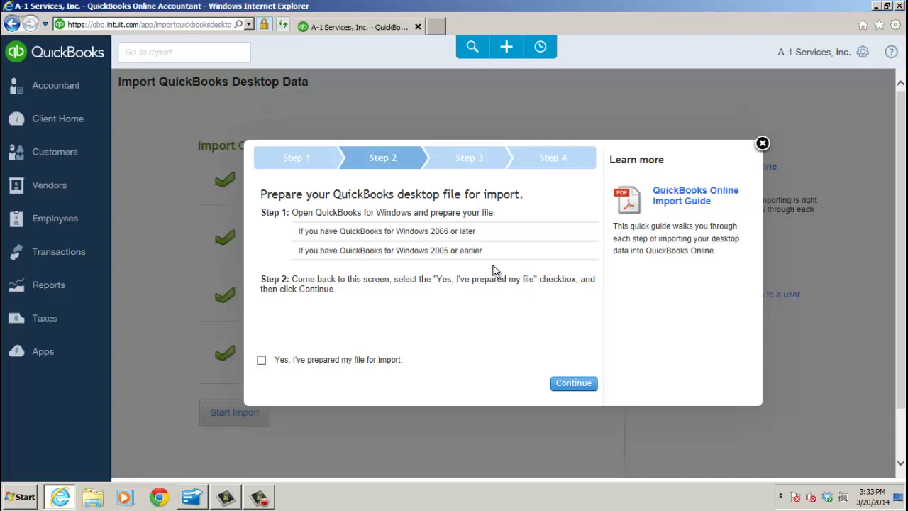
# - Confirm 'Yes, I've prepared my file for import' and advance to the upload step
pyautogui.click(475, 228)
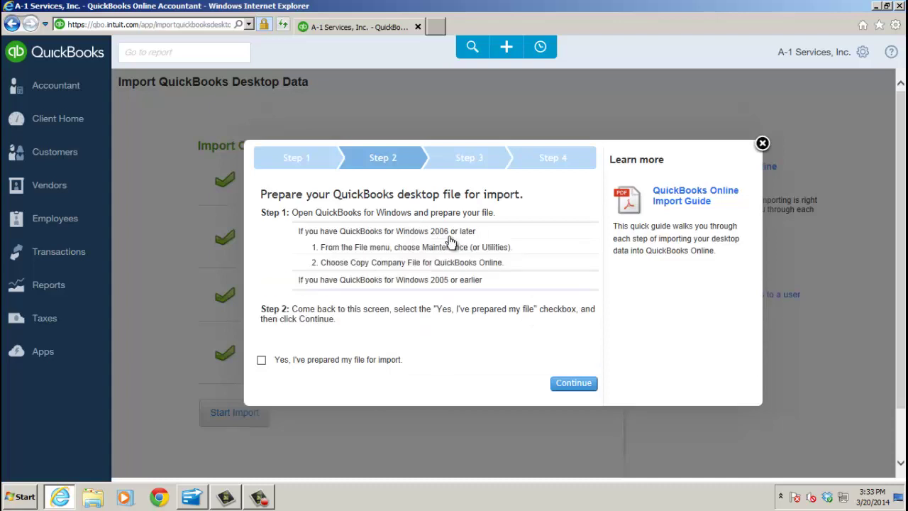
pyautogui.click(451, 262)
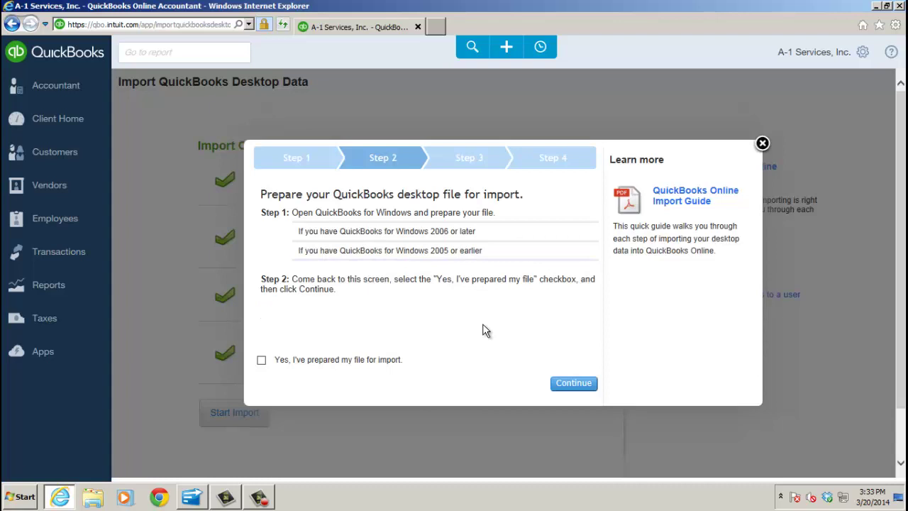
pyautogui.click(261, 359)
pyautogui.click(573, 386)
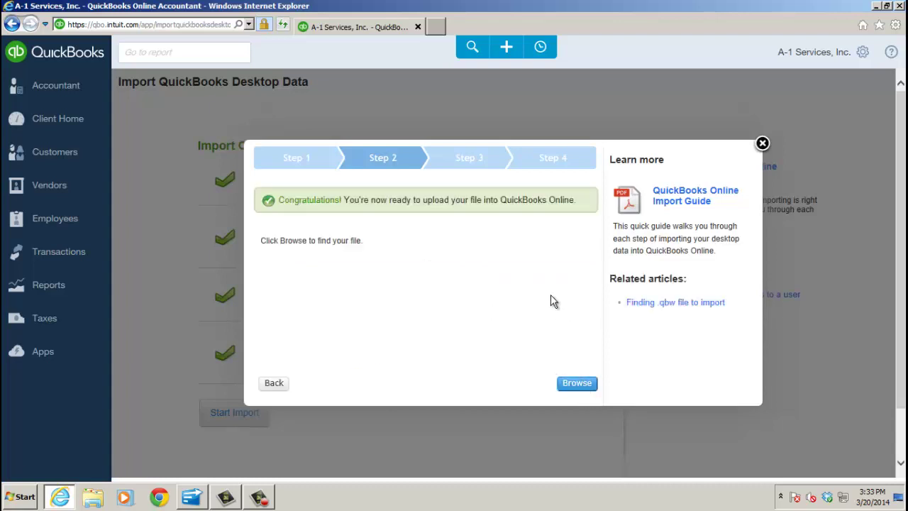
# - Select Current Rock ES.OE.QBW from the Desktop and upload it to 100%
pyautogui.click(577, 383)
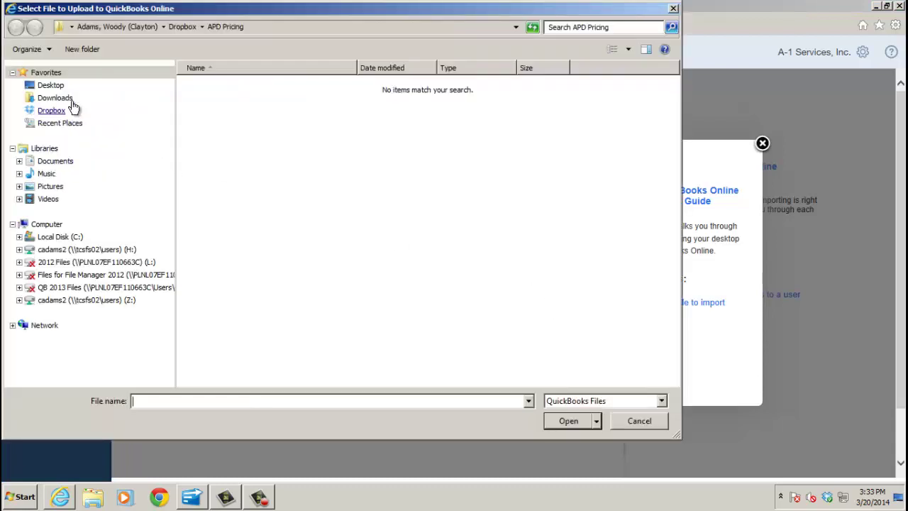
pyautogui.click(58, 89)
pyautogui.click(276, 91)
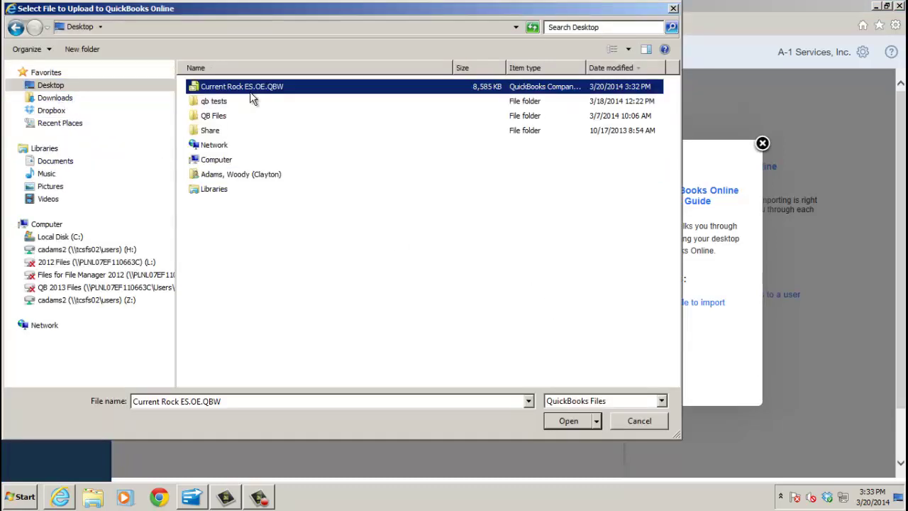
pyautogui.click(579, 417)
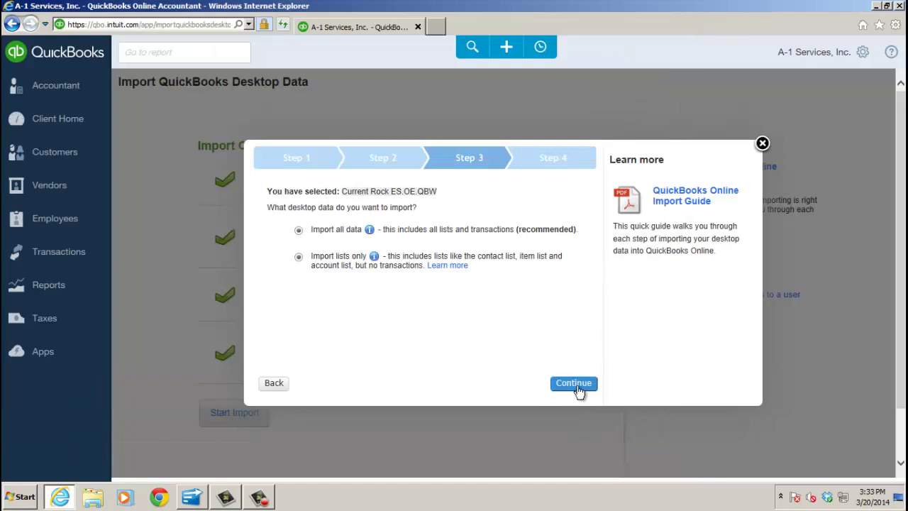
pyautogui.click(575, 385)
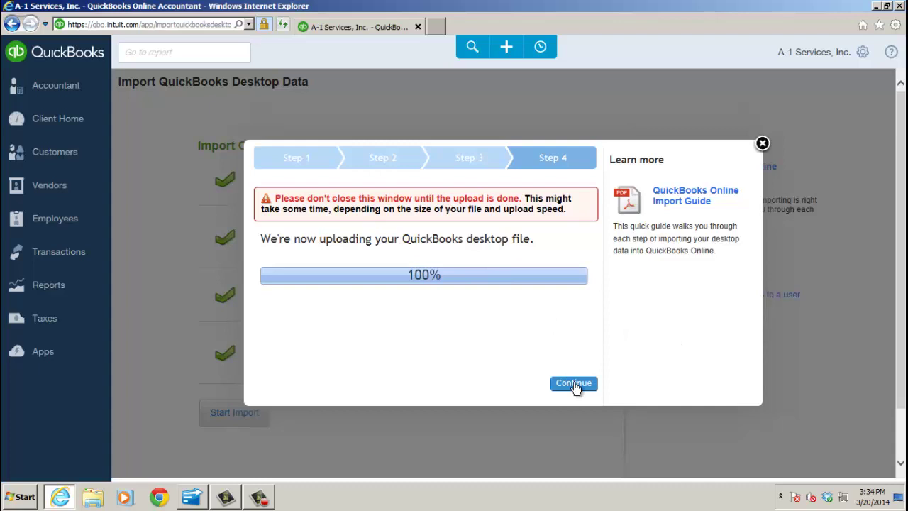
# - Finish the completed upload step and sign out of QuickBooks Online
pyautogui.click(574, 384)
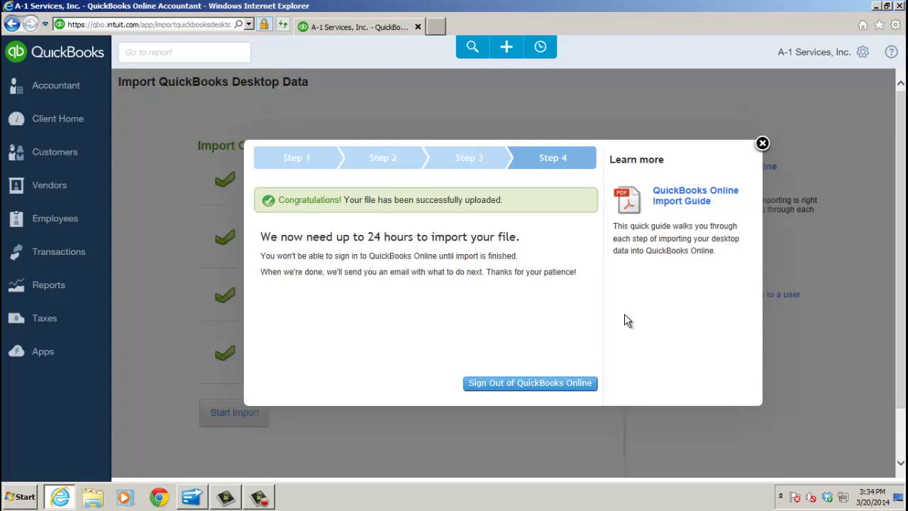
pyautogui.click(560, 384)
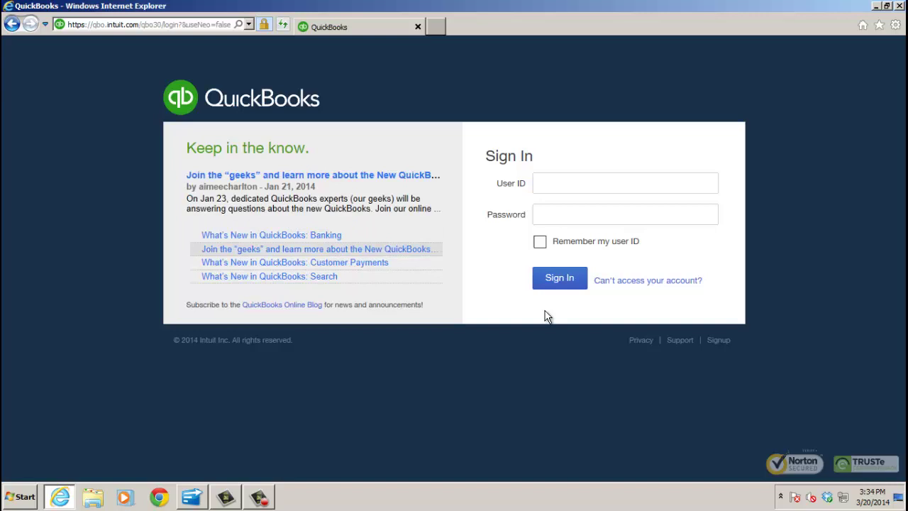
# - Switch to QuickBooks Enterprise and show File > Utilities with Copy Company File for QuickBooks Online
pyautogui.click(201, 501)
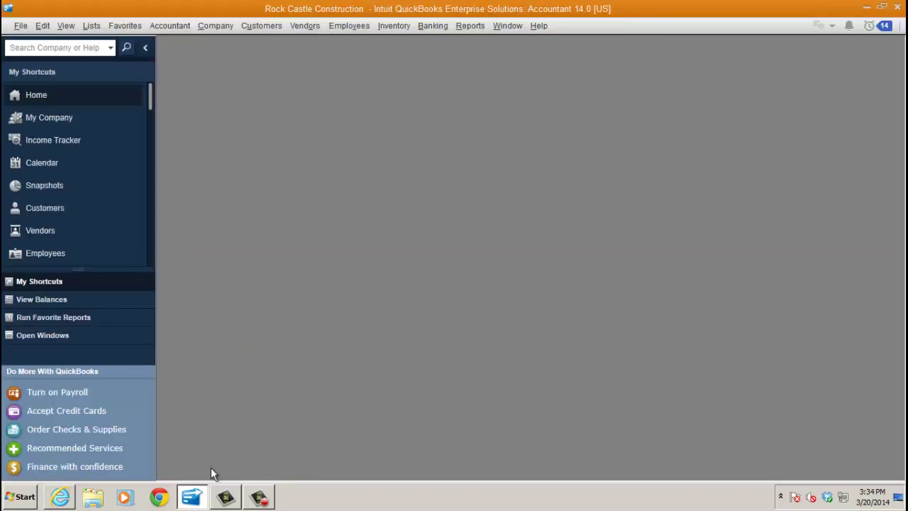
pyautogui.click(20, 27)
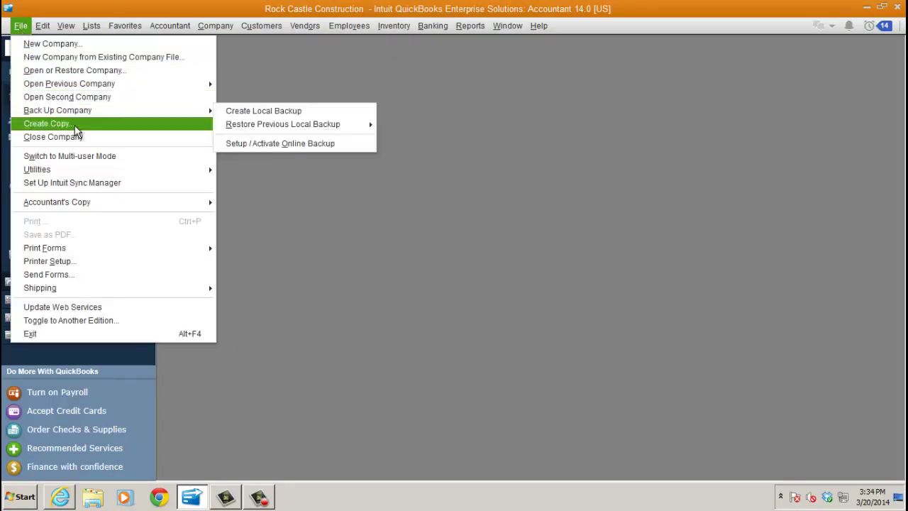
pyautogui.moveTo(132, 174)
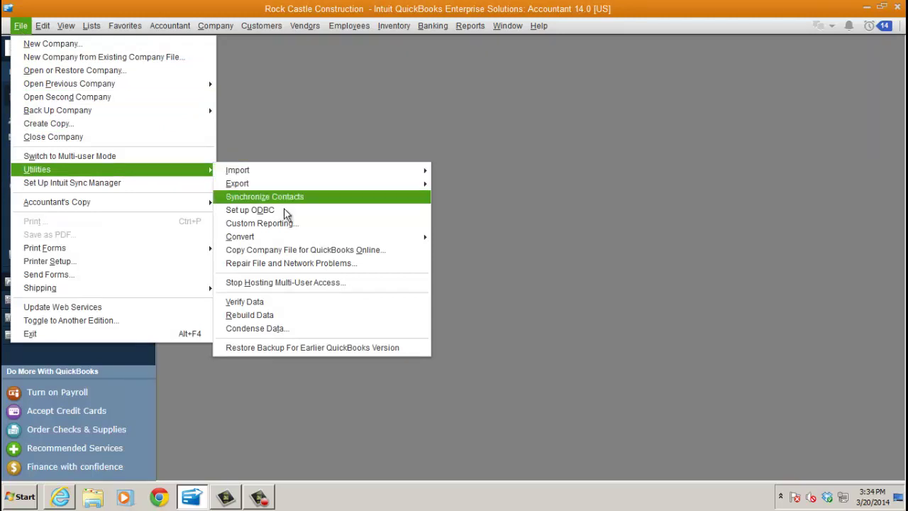